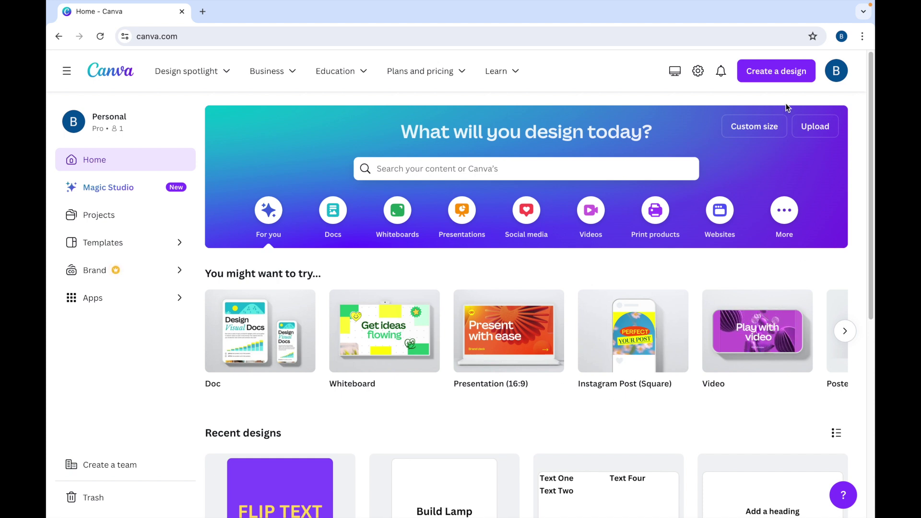
Create a new blank custom-size design of 1600 × 900 px.
click(778, 76)
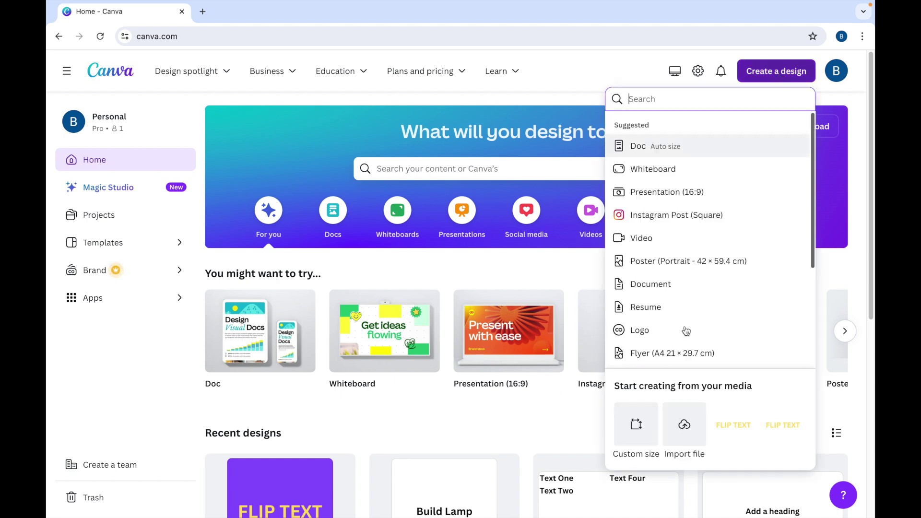
click(636, 424)
text(16)
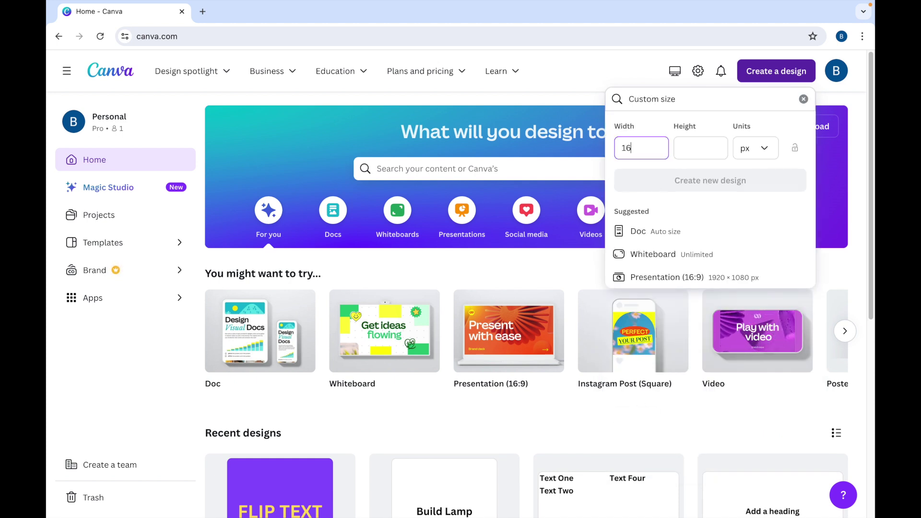
text(00)
key(Tab)
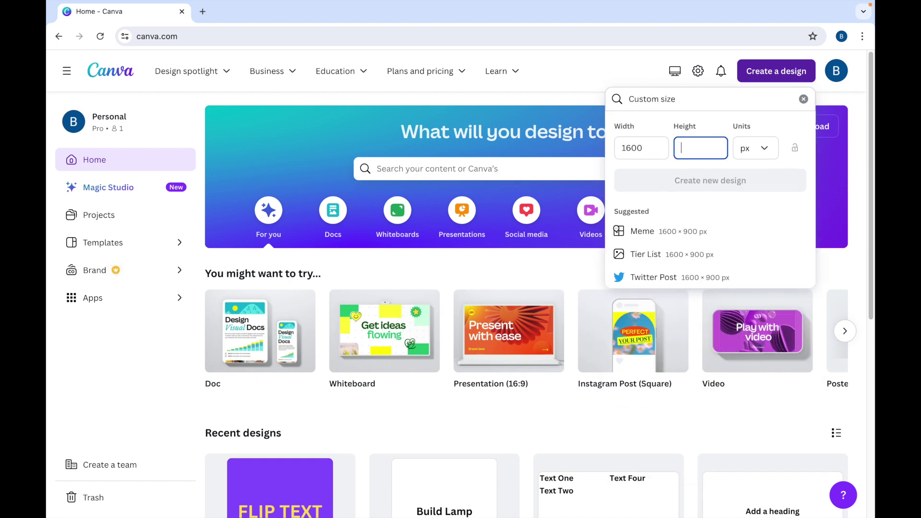
text(900)
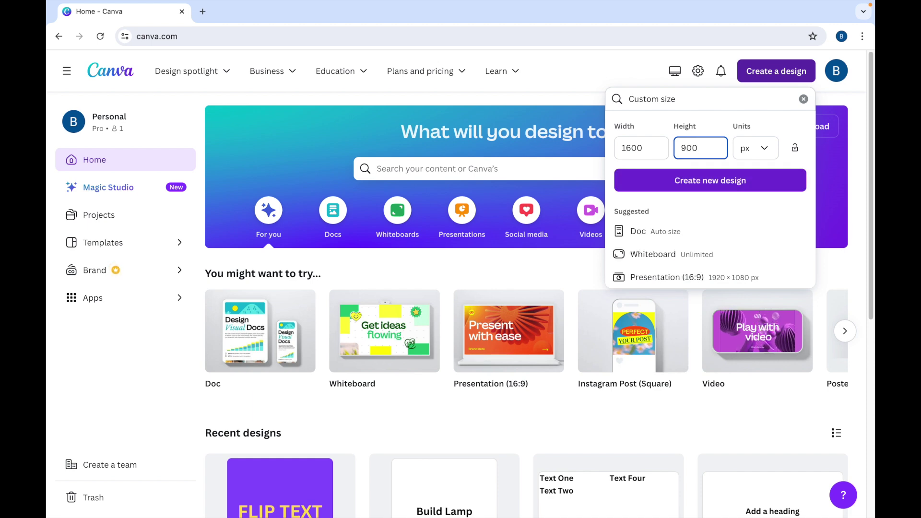
click(681, 184)
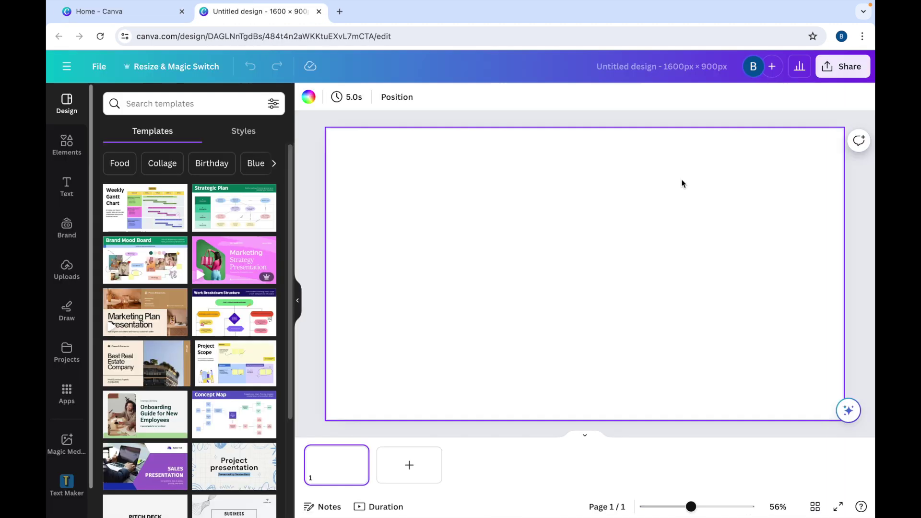
Add a heading reading 'PLEASE SUBSCRIBE TO BUILD LAMP!' and drag it toward the page's right edge.
click(66, 192)
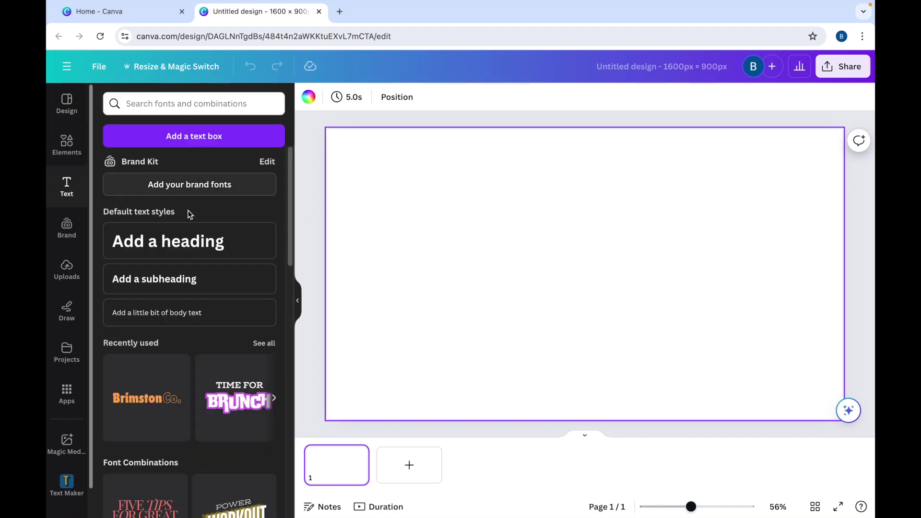
click(185, 244)
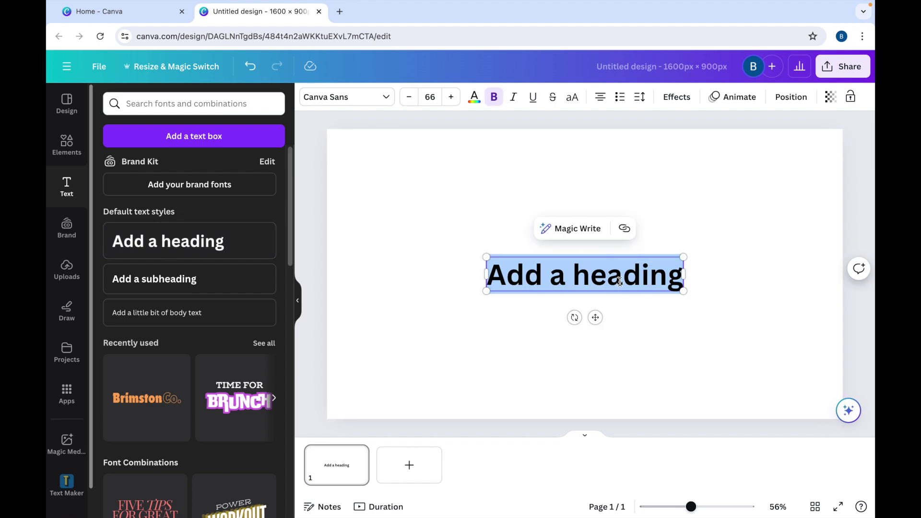
text(PLEASE SUBSCRIBE TO BUILD LAMP!)
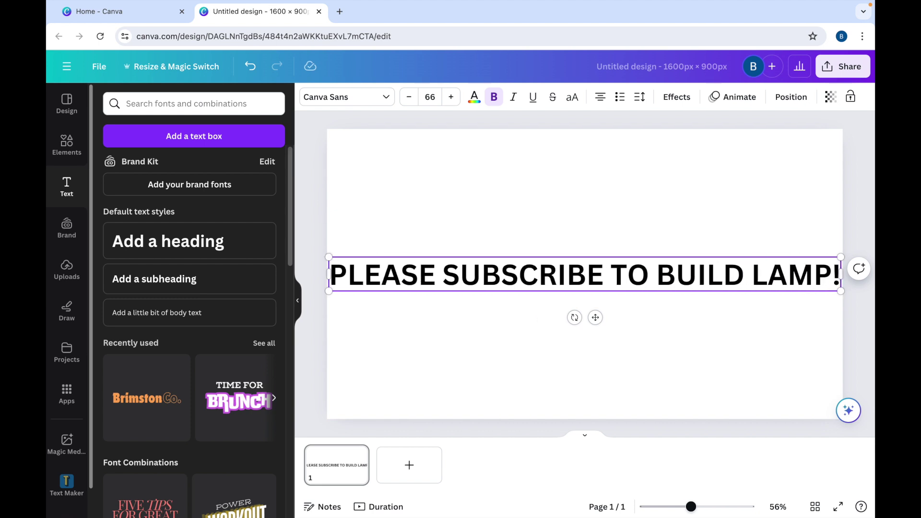
drag(594, 318, 872, 310)
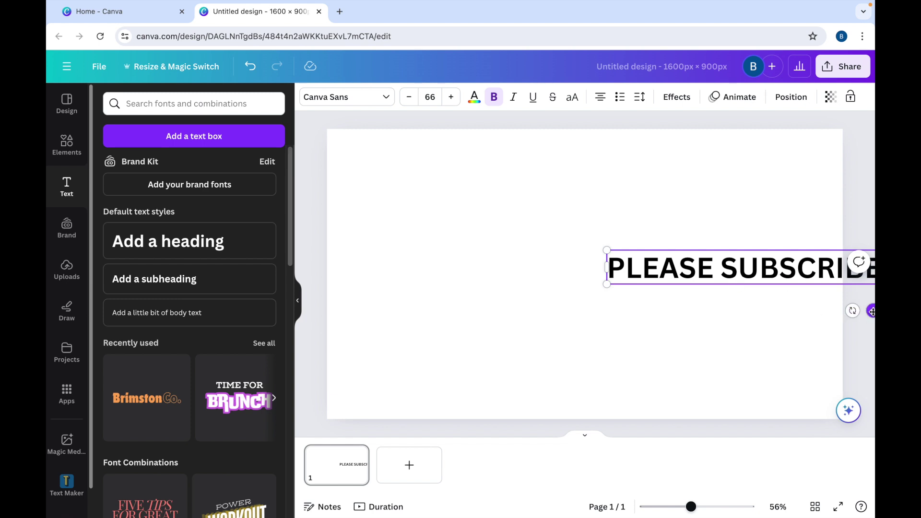
Zoom out and move the heading completely past the page's right edge.
drag(870, 313, 872, 308)
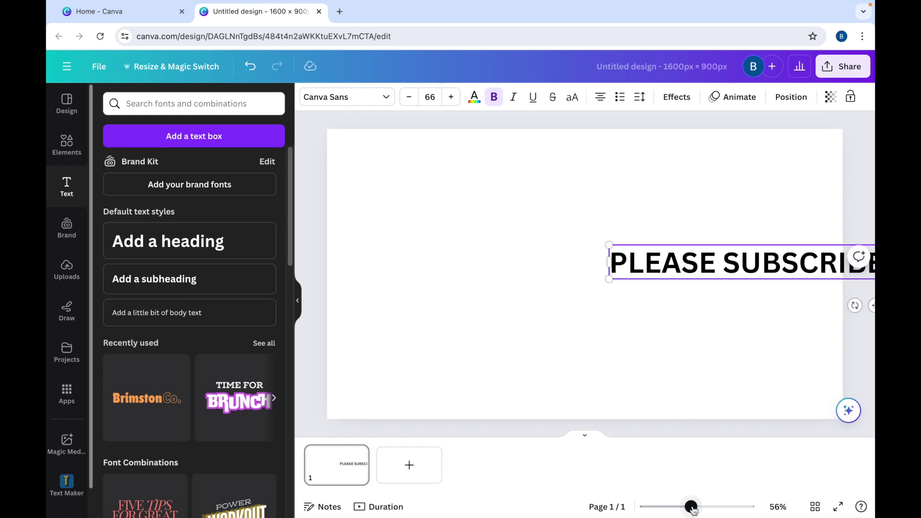
drag(692, 507, 666, 512)
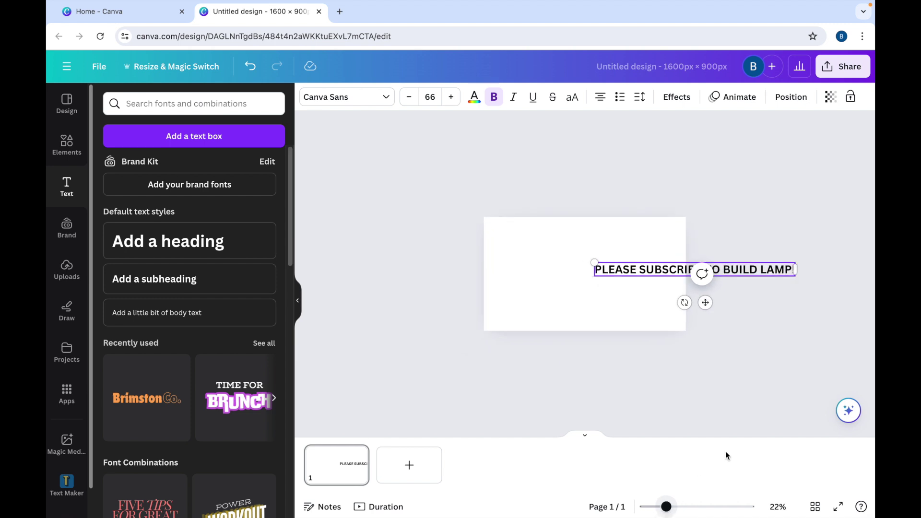
drag(705, 302, 811, 271)
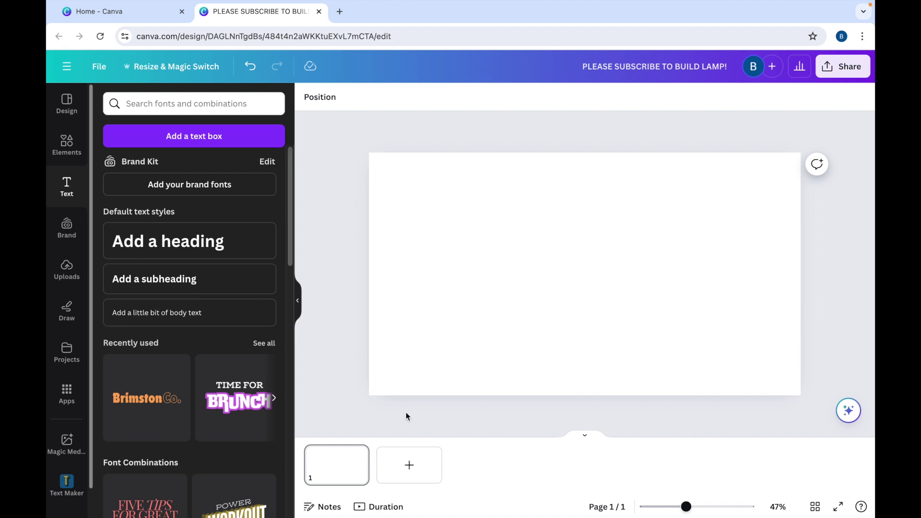
Duplicate page 1 from its page-thumbnail menu to create page 2.
click(586, 439)
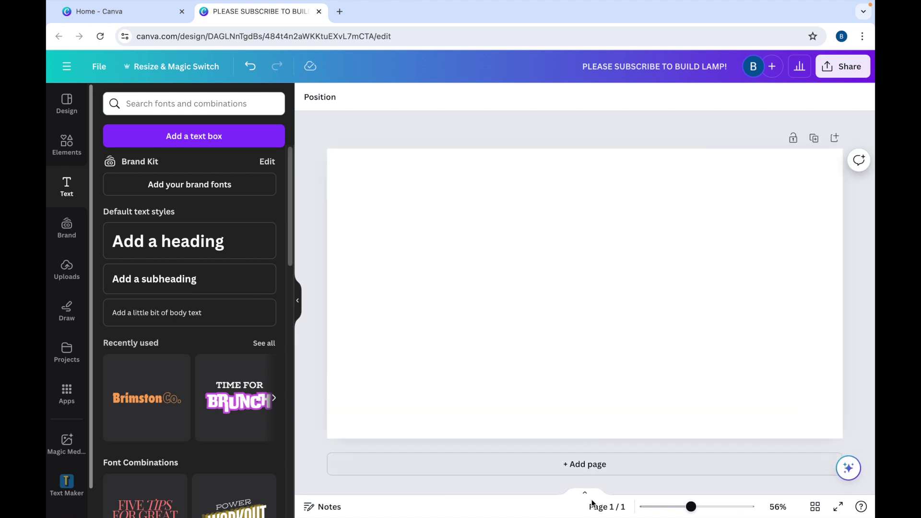
click(585, 496)
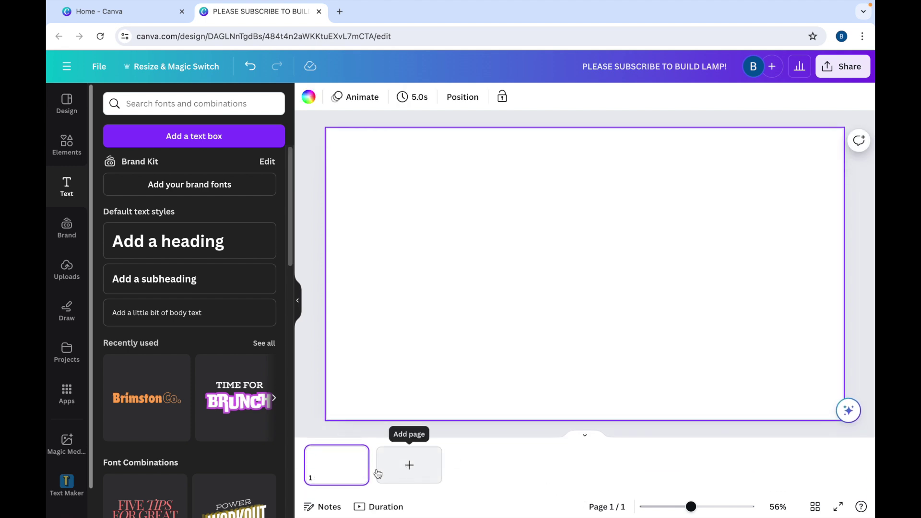
click(358, 455)
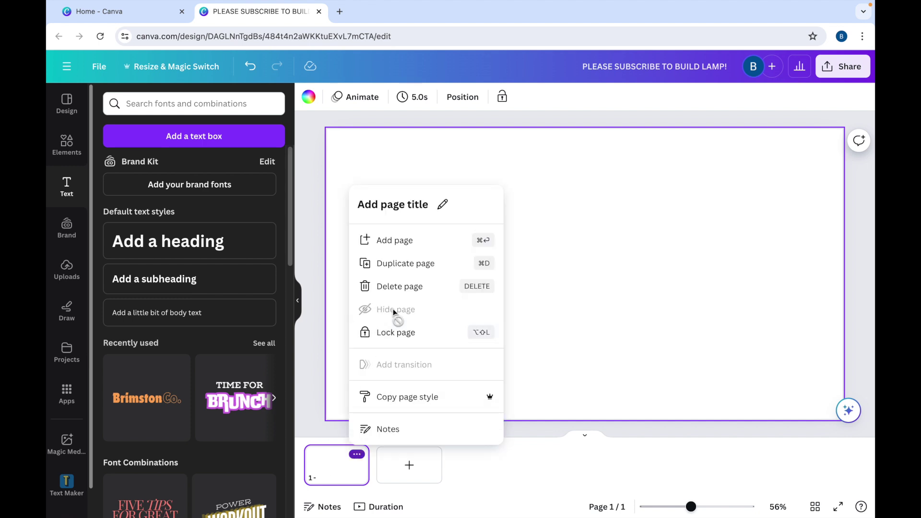
click(402, 266)
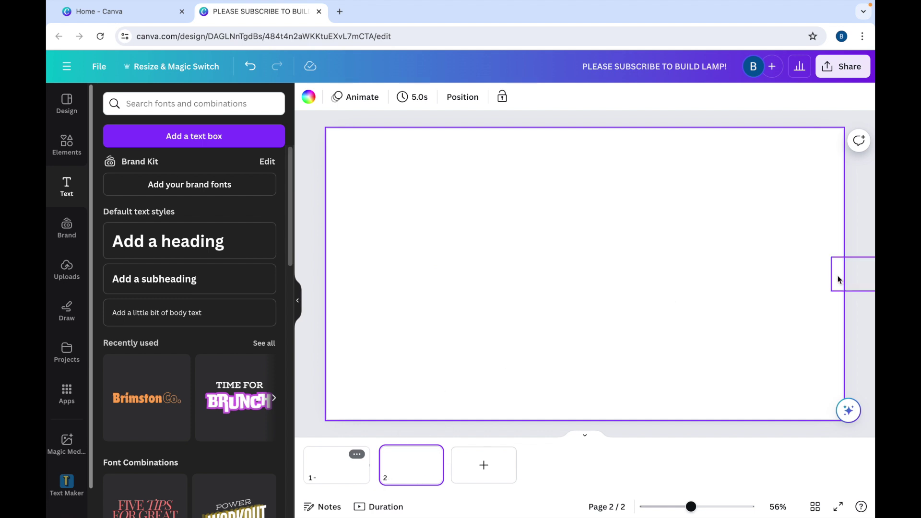
On page 2, slide the heading across until it sits entirely past the left edge, then deselect it.
drag(837, 278, 539, 305)
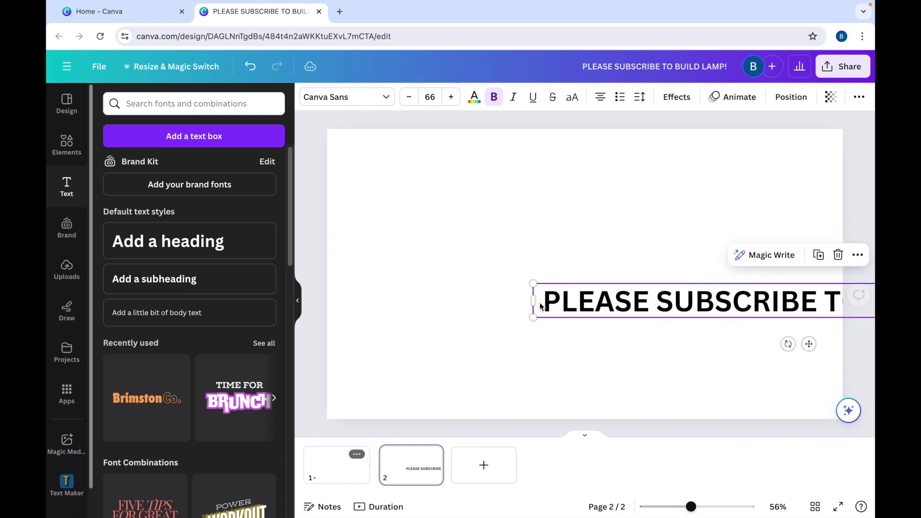
drag(805, 312, 536, 298)
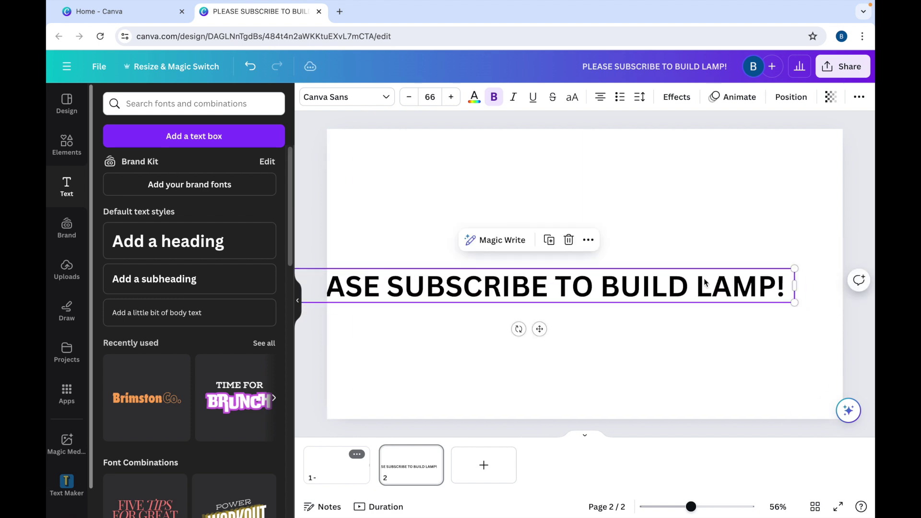
drag(721, 289, 387, 277)
drag(446, 276, 323, 276)
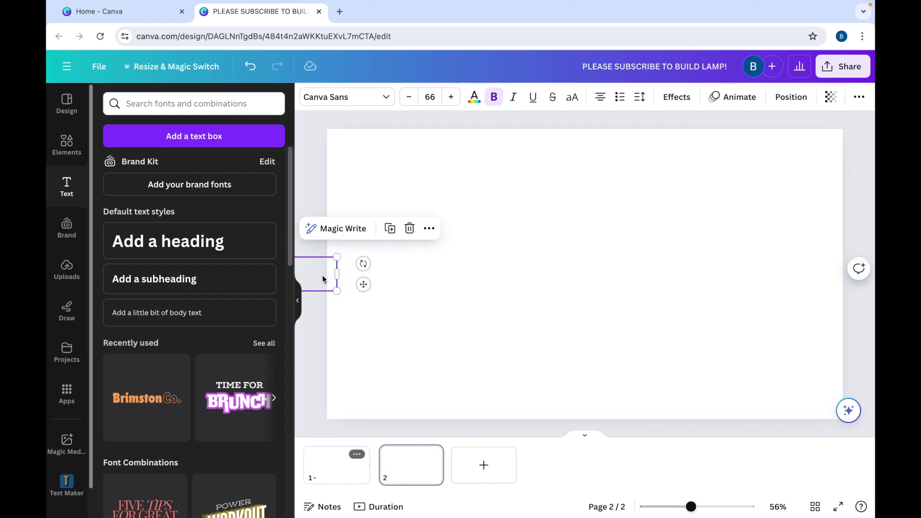
click(514, 349)
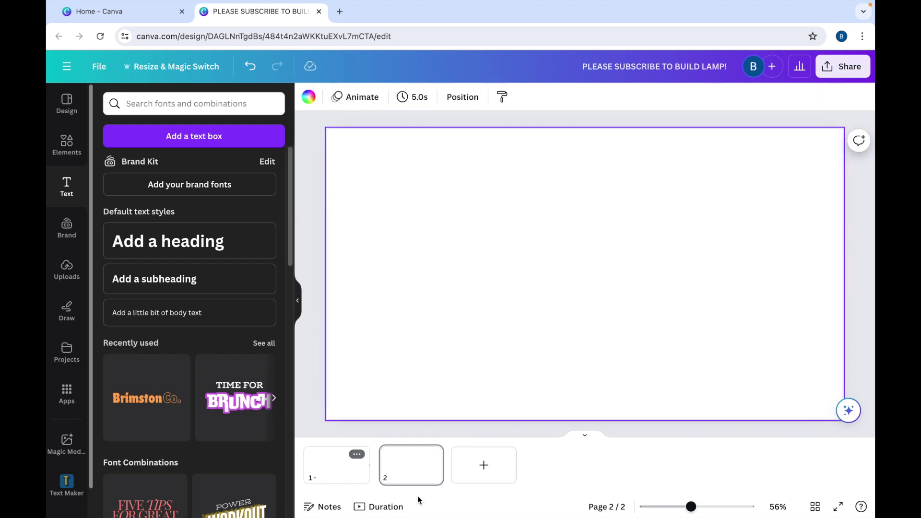
Add a Match & Move transition between pages 1 and 2 with a 2.5-second duration.
mouse_move(377, 475)
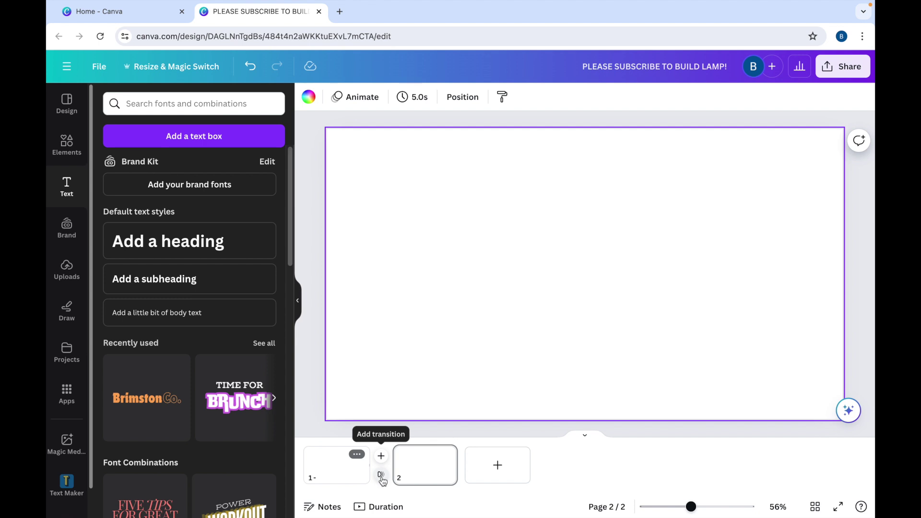
click(382, 477)
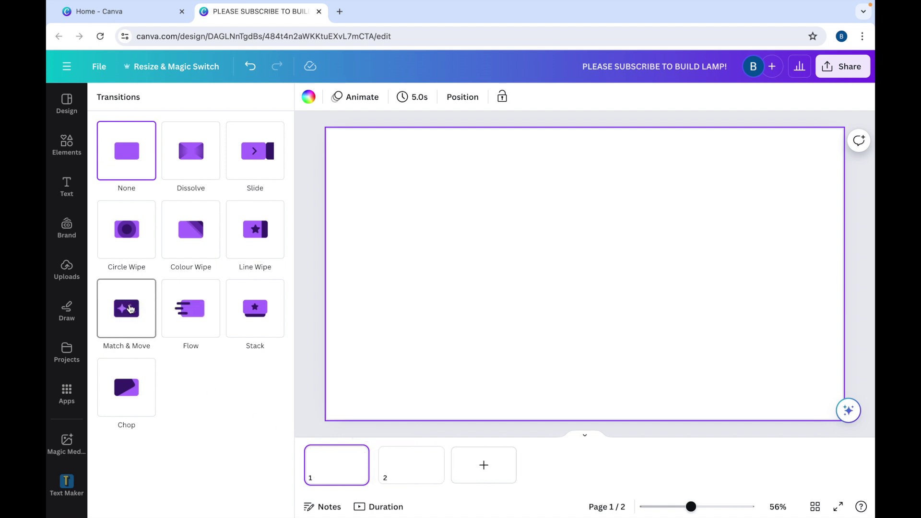
click(130, 309)
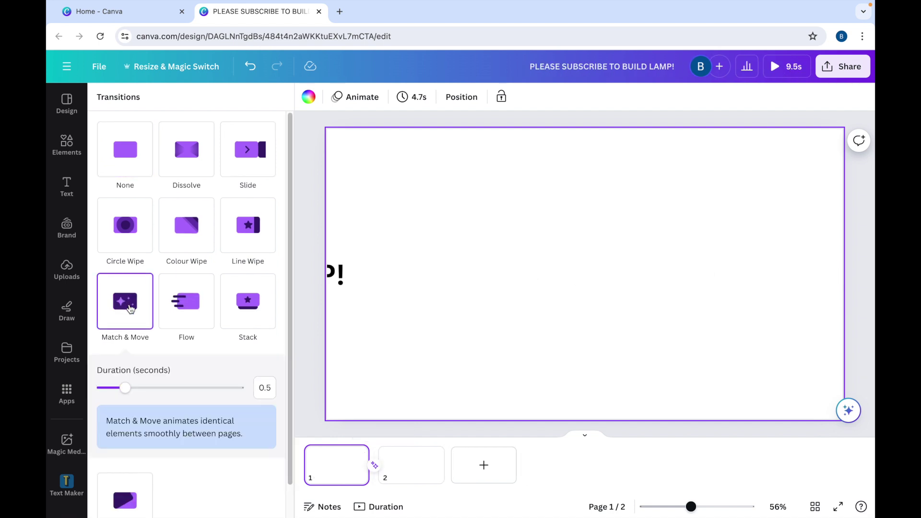
click(265, 387)
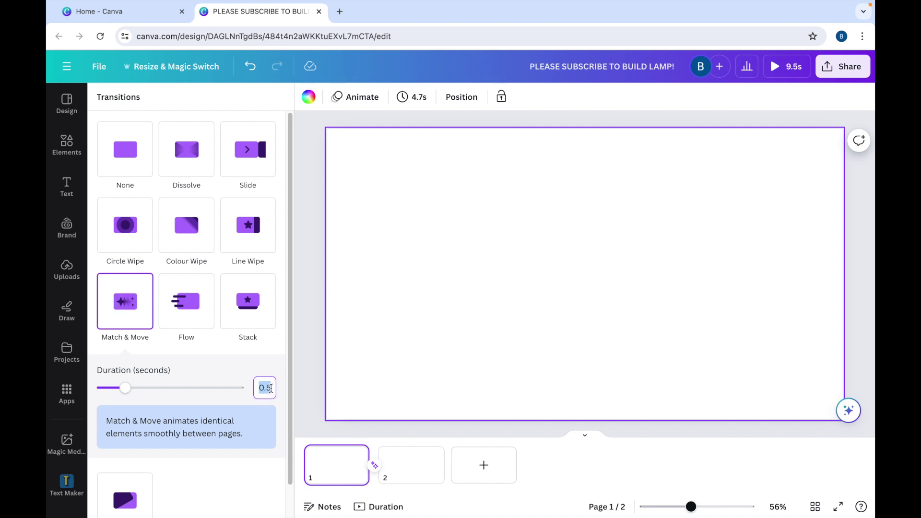
drag(128, 388, 238, 388)
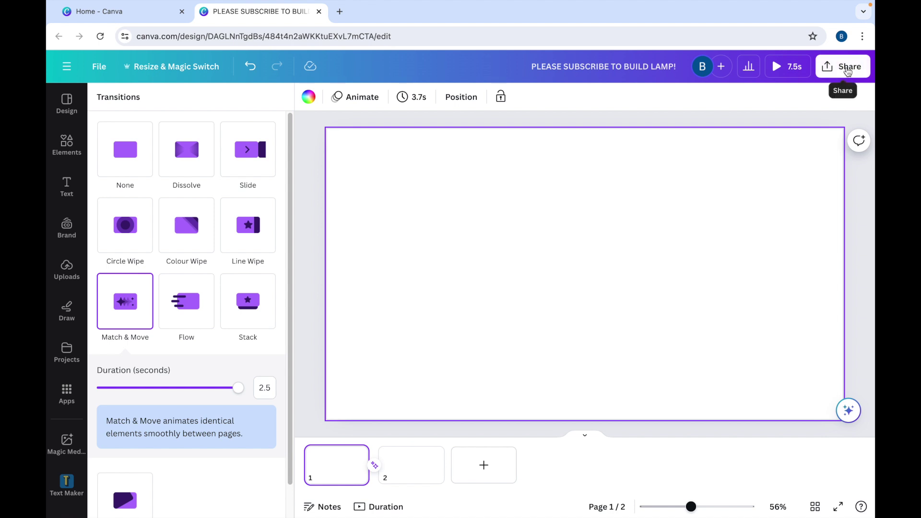
Download the design as a 1600 × 900 MP4 video and dismiss the notices.
click(847, 70)
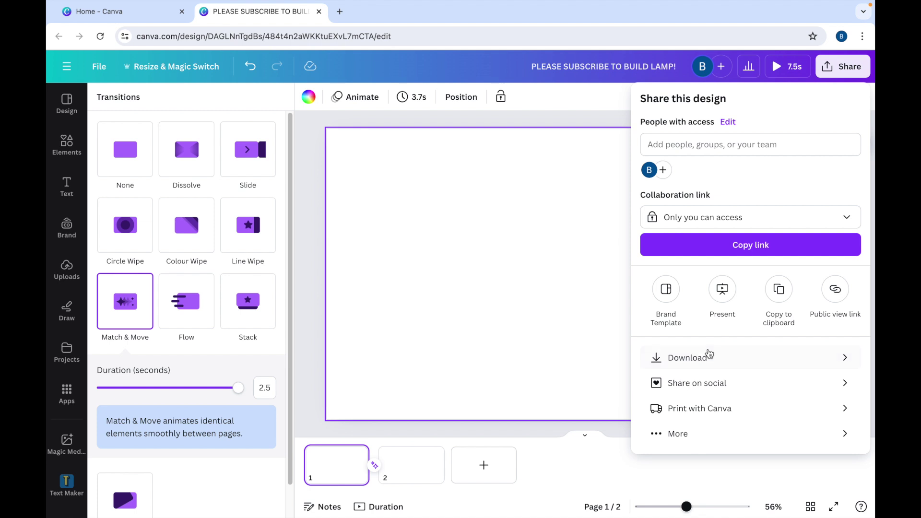
click(705, 359)
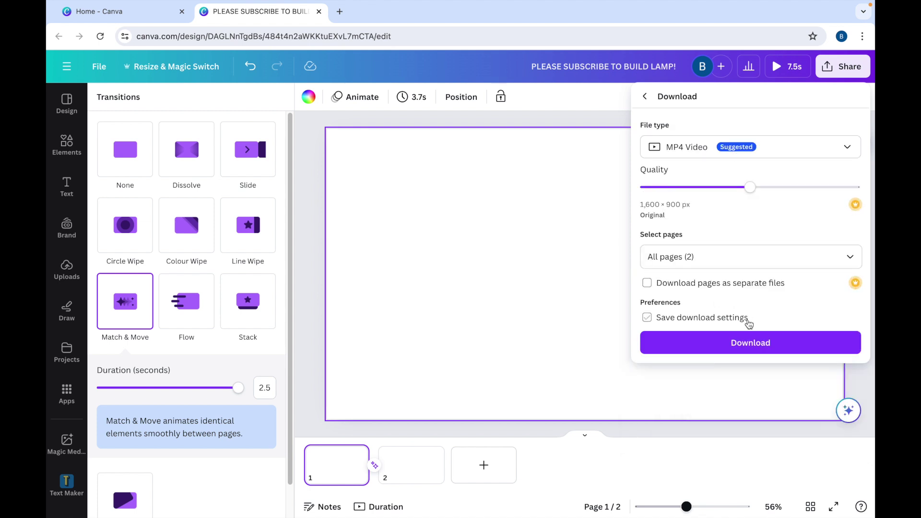
click(756, 345)
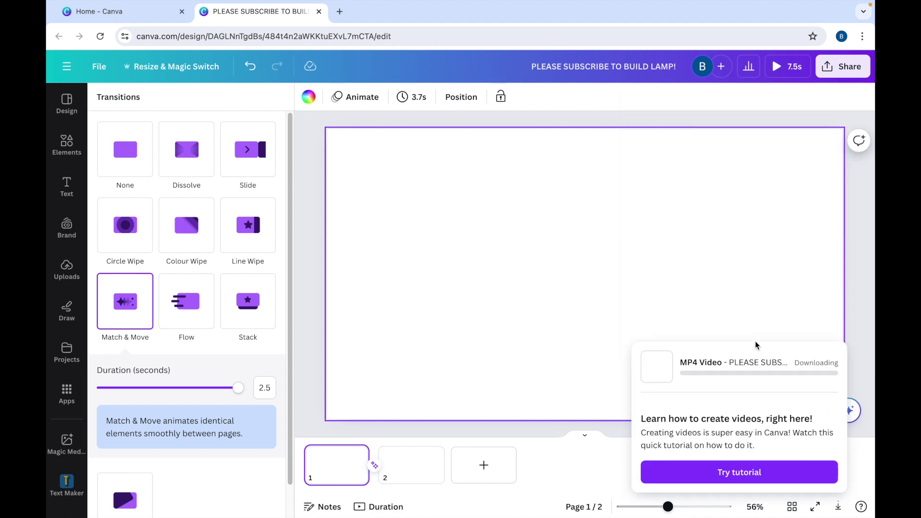
click(643, 188)
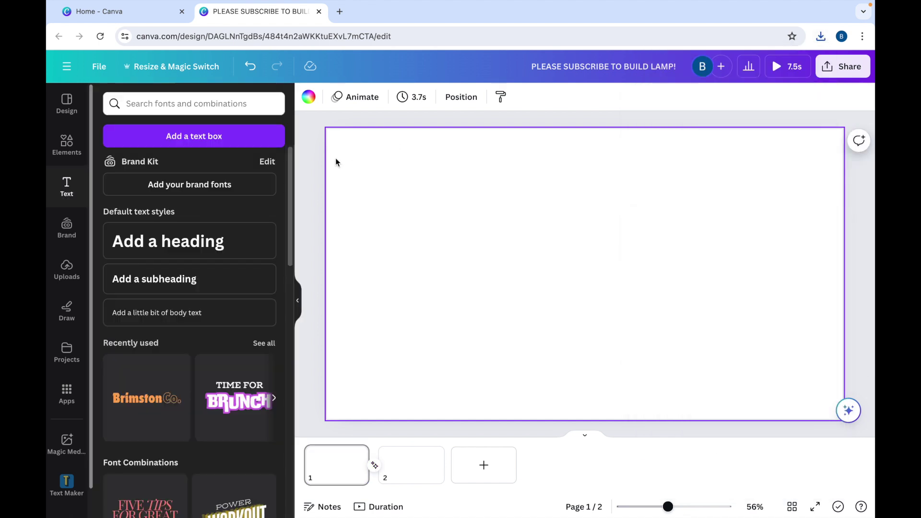
Upload 'PLEASE SUBSCRIBE TO BUILD LAMP!.mp4' from Downloads into Canva's Uploads.
click(67, 269)
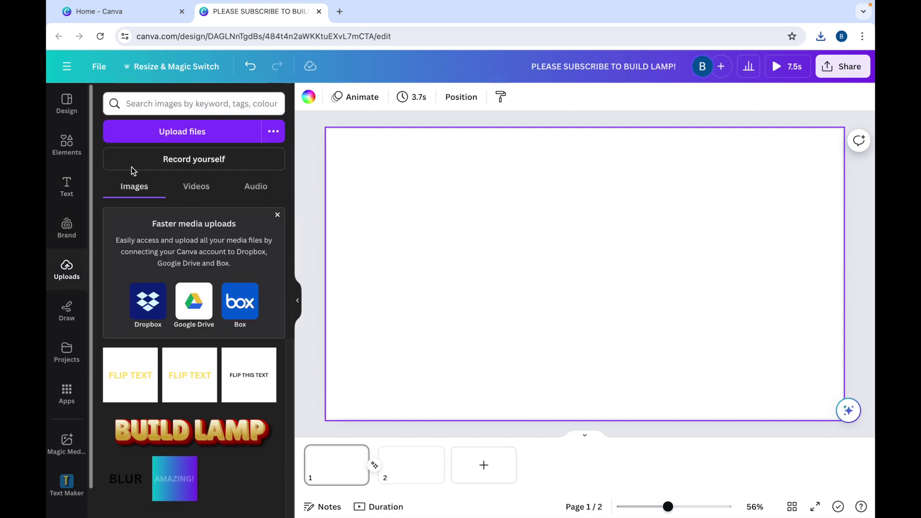
click(192, 137)
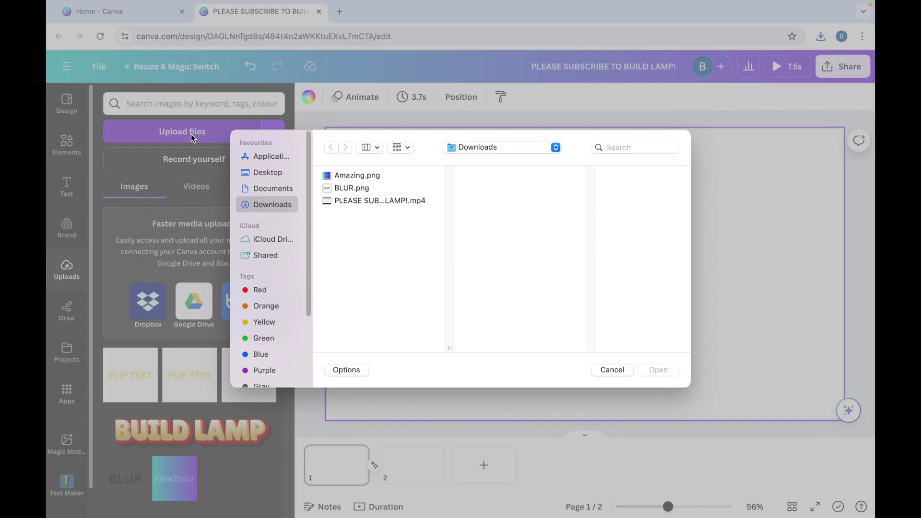
click(385, 203)
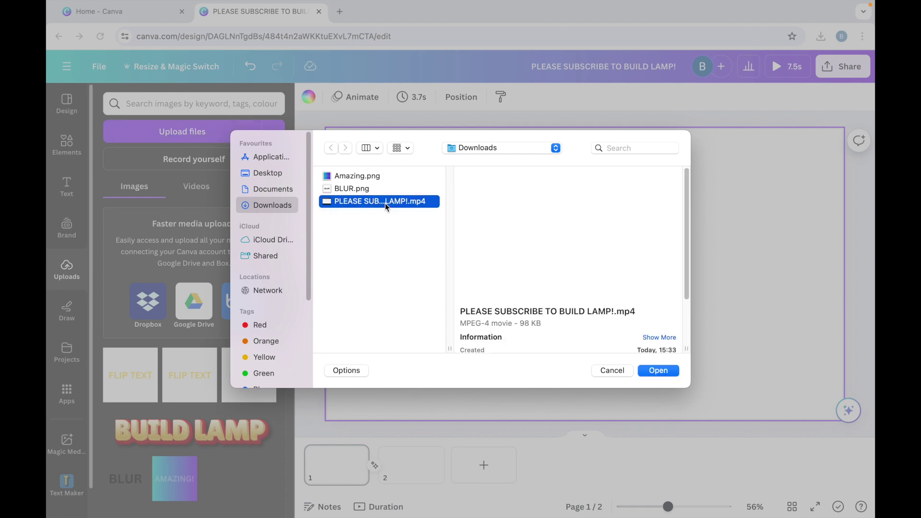
click(658, 371)
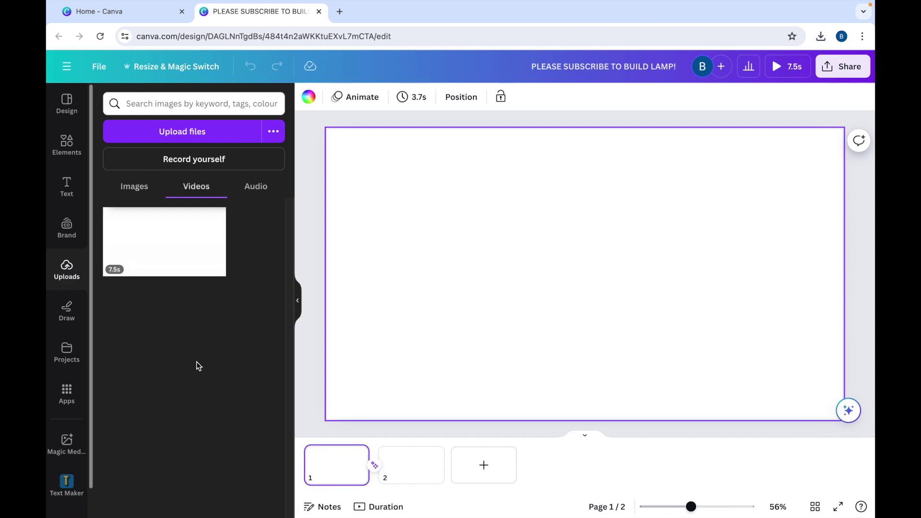
Delete the pages down to a single blank one and place the 7.5s uploaded clip on it.
mouse_move(344, 462)
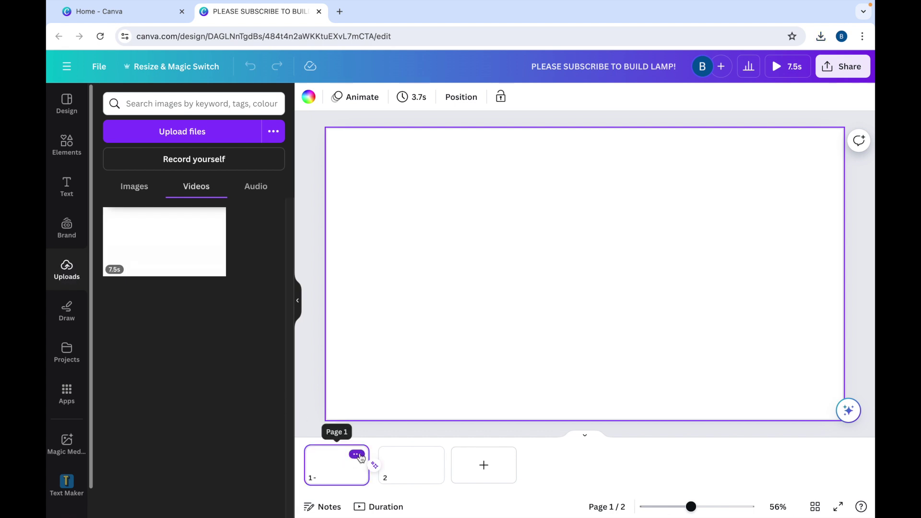
click(357, 455)
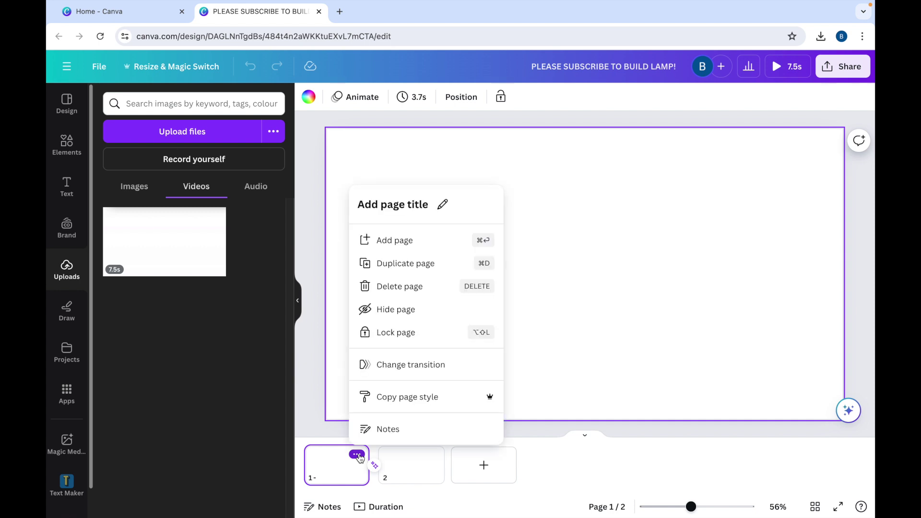
click(411, 287)
click(357, 455)
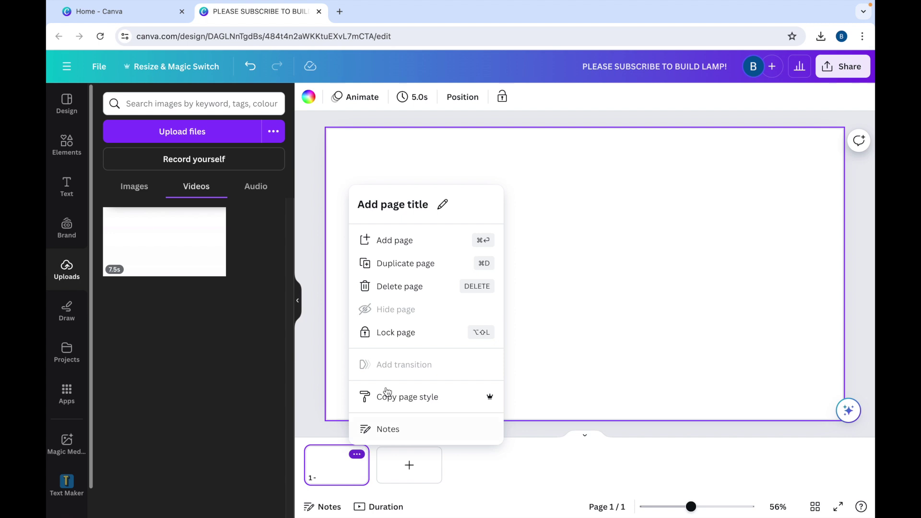
click(404, 287)
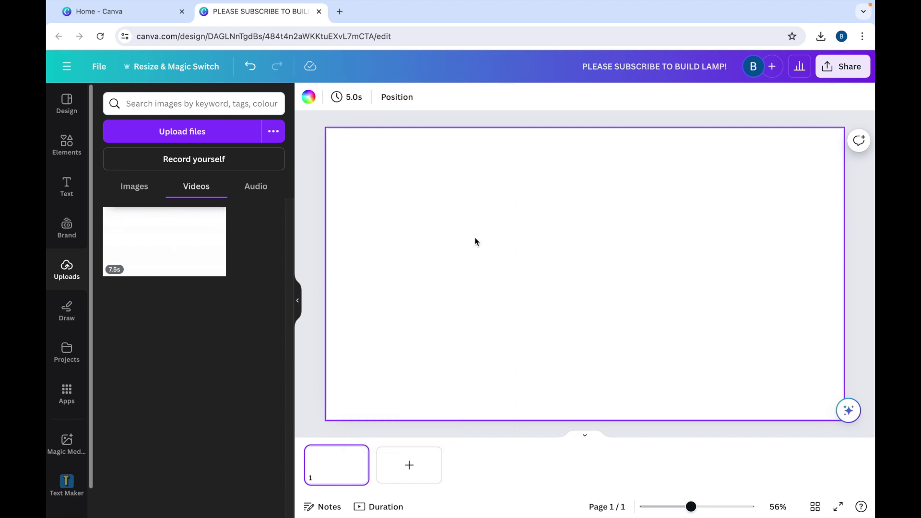
click(194, 246)
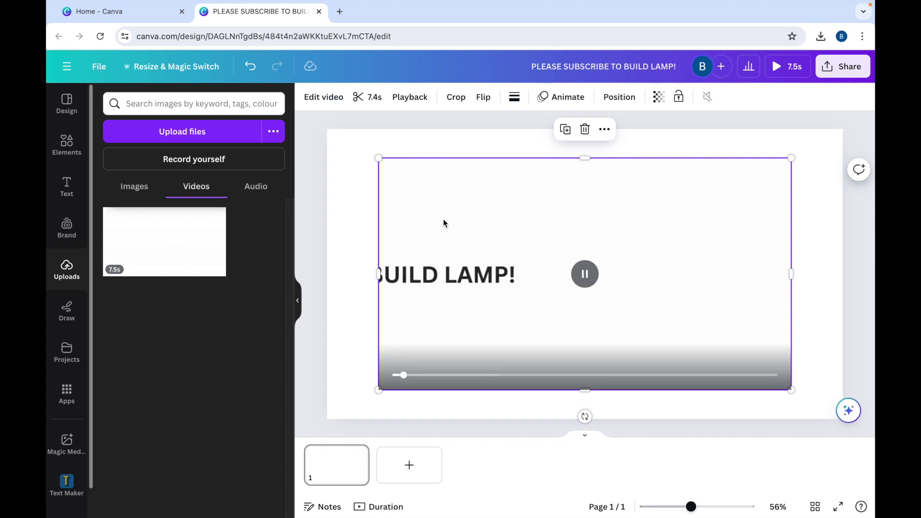
Move the clip to the top-left corner and enlarge it to fill the 1600 × 900 page.
drag(443, 224, 393, 195)
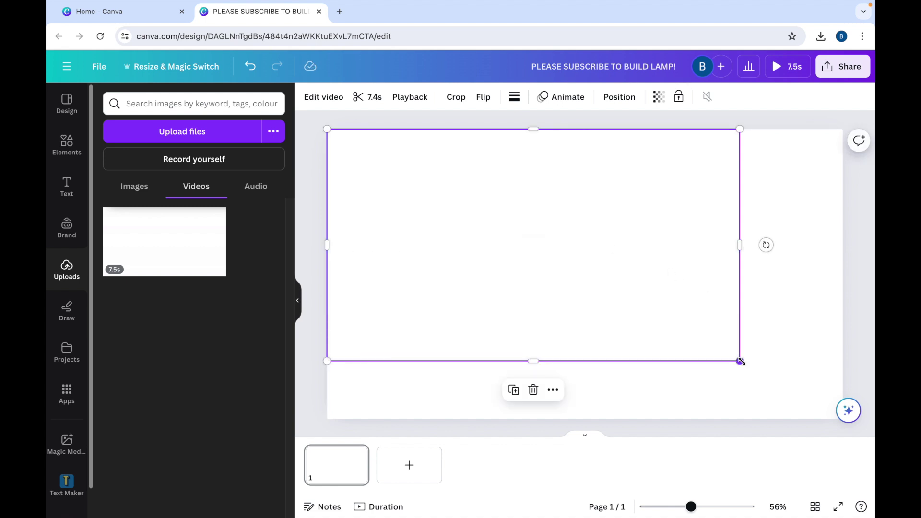
drag(740, 360, 838, 424)
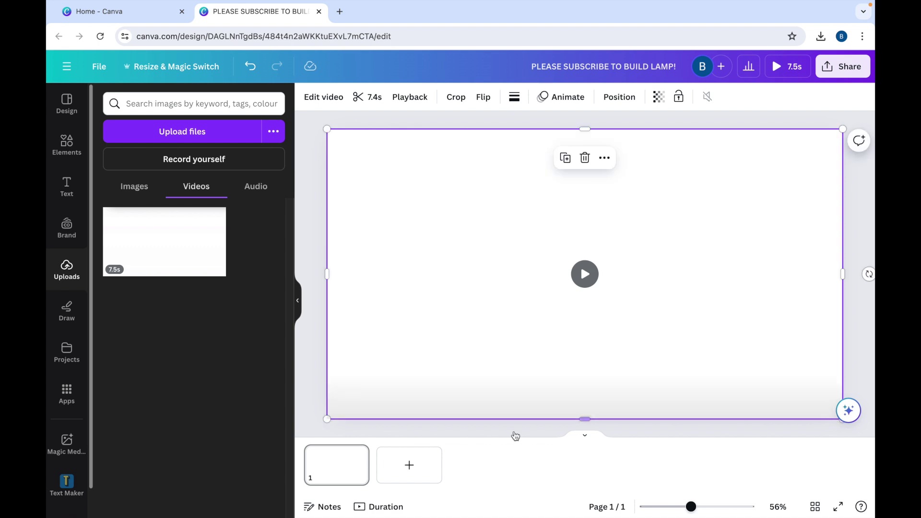
click(313, 198)
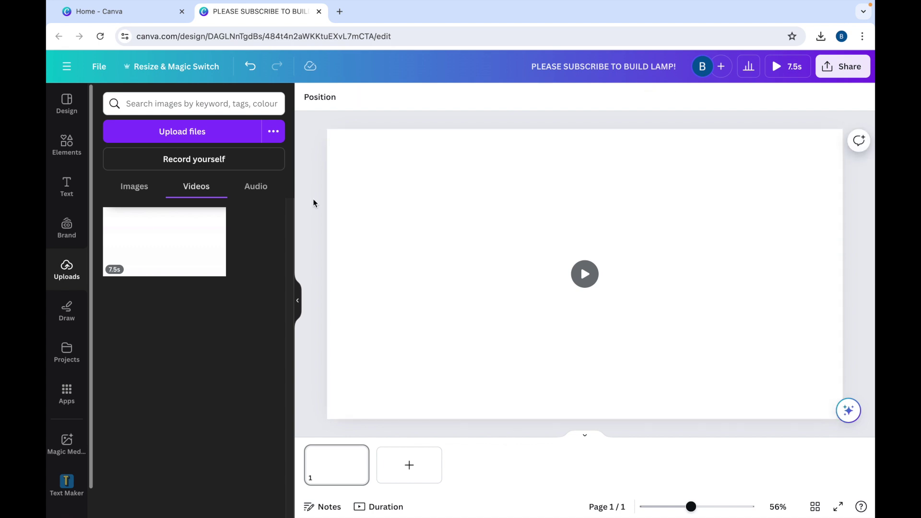
click(428, 193)
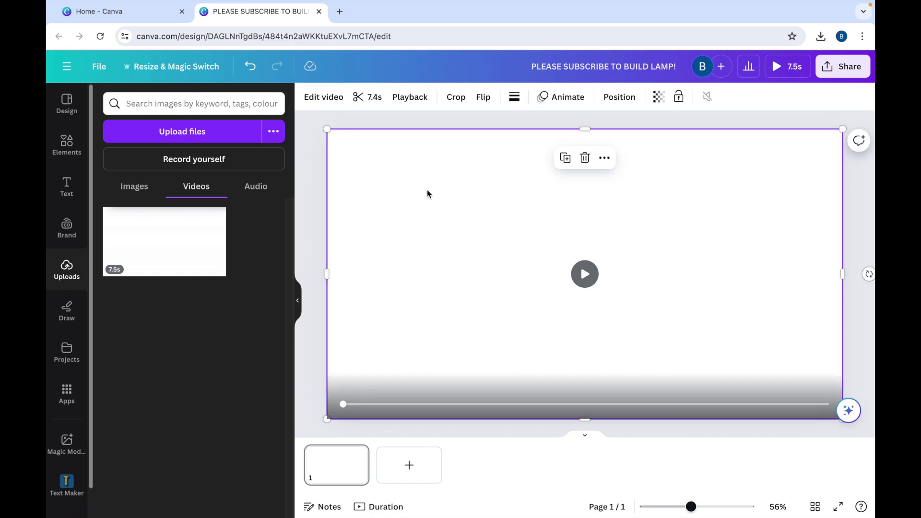
Lower the video's playback speed in stages to 0.25×, so the clip runs 29.9 seconds.
click(412, 98)
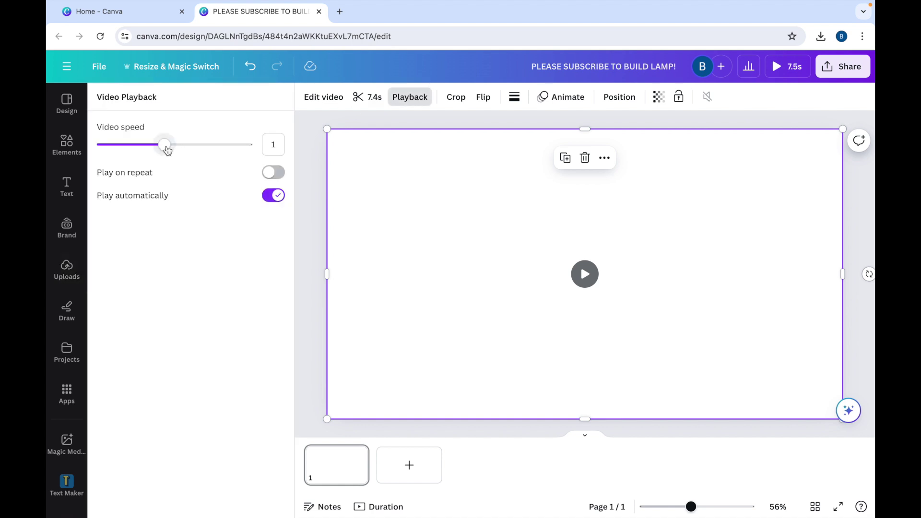
drag(167, 150, 144, 152)
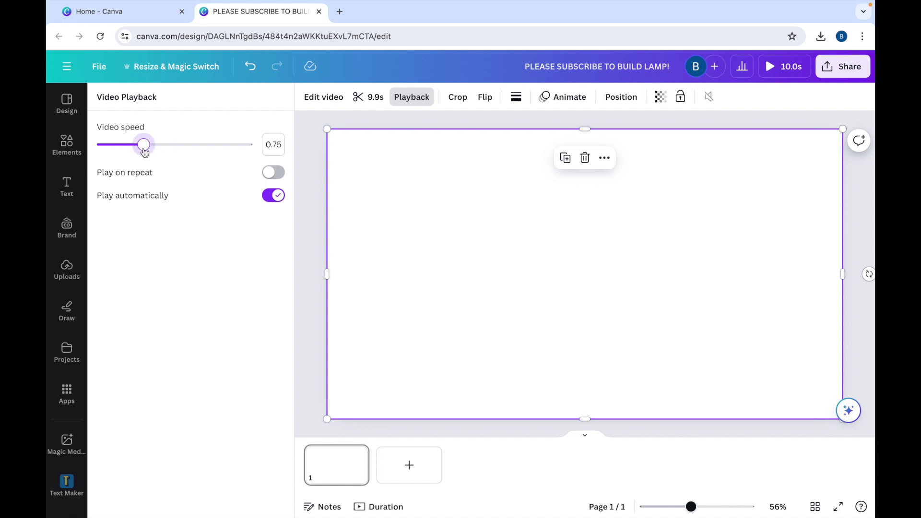
drag(143, 151, 110, 150)
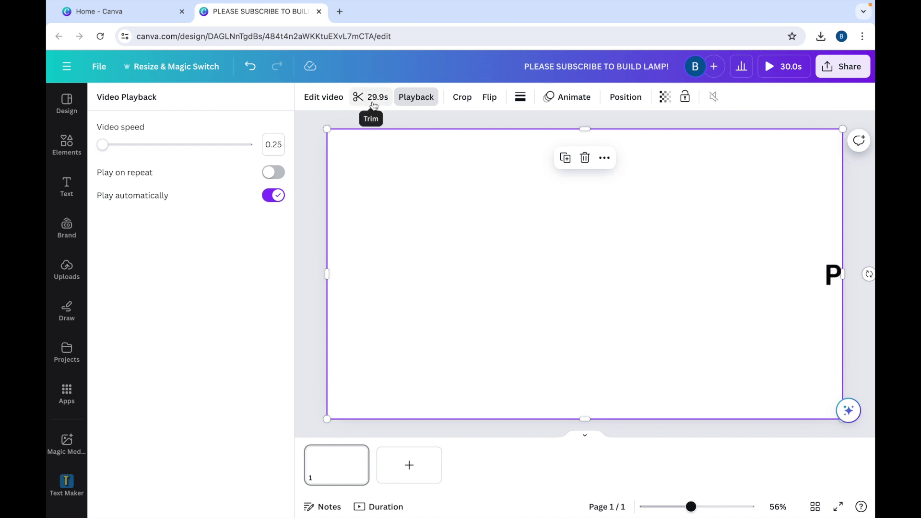
click(331, 103)
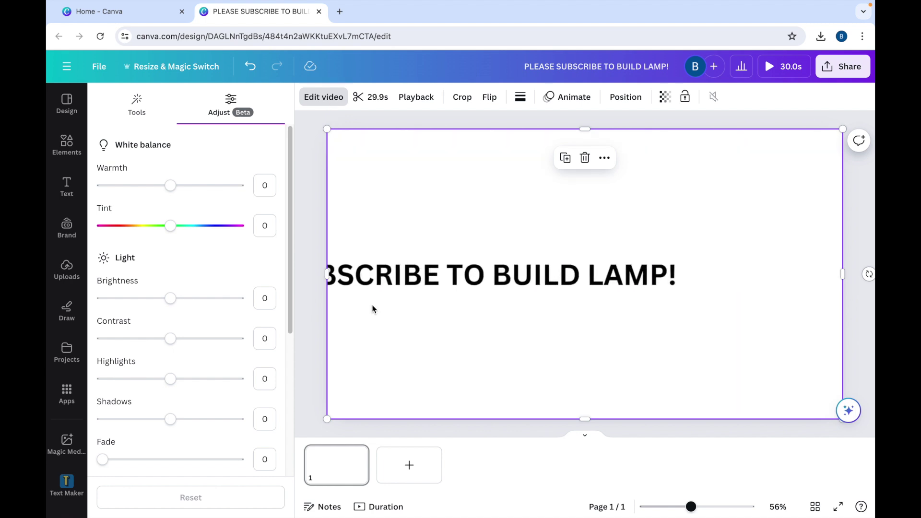
Trim about 1.8 seconds off the clip's start and cut its end, leaving 8.9 seconds.
click(368, 105)
drag(478, 97, 609, 102)
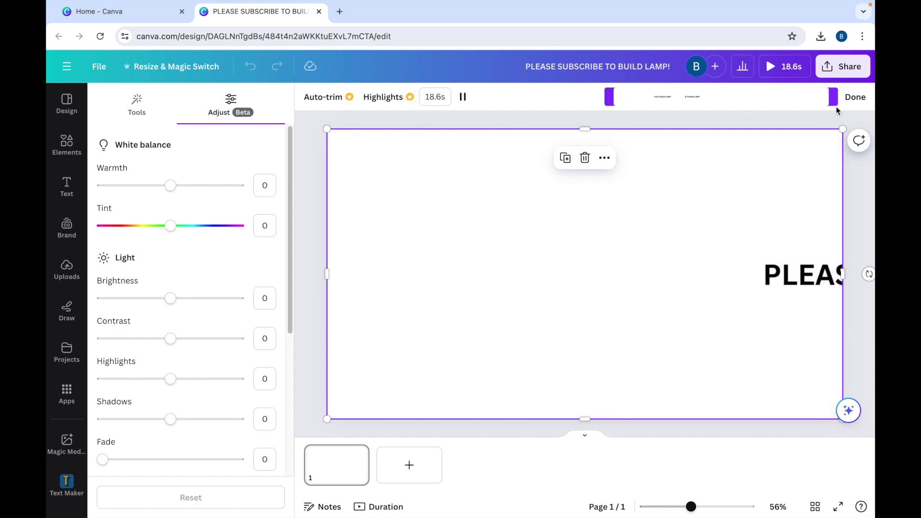
drag(834, 97, 721, 106)
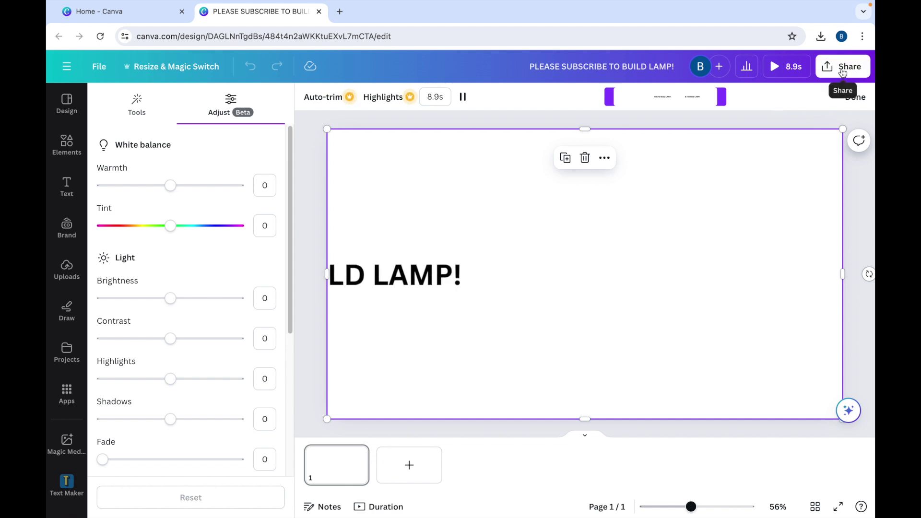
click(842, 72)
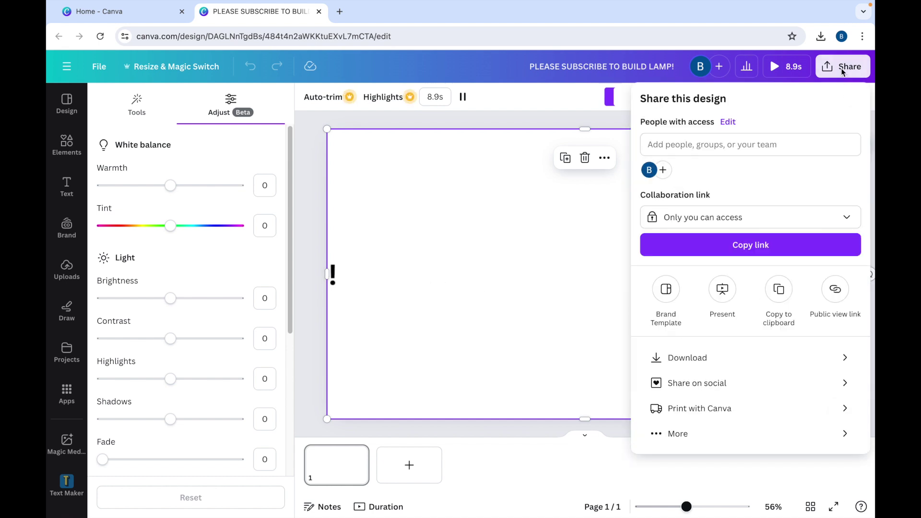
Download the trimmed design as a 1600 × 900 MP4 video file.
click(742, 359)
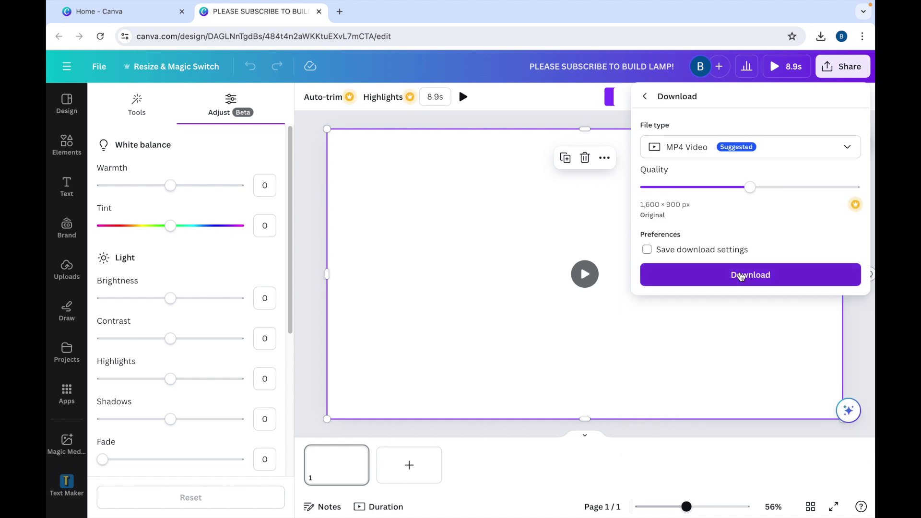
click(741, 277)
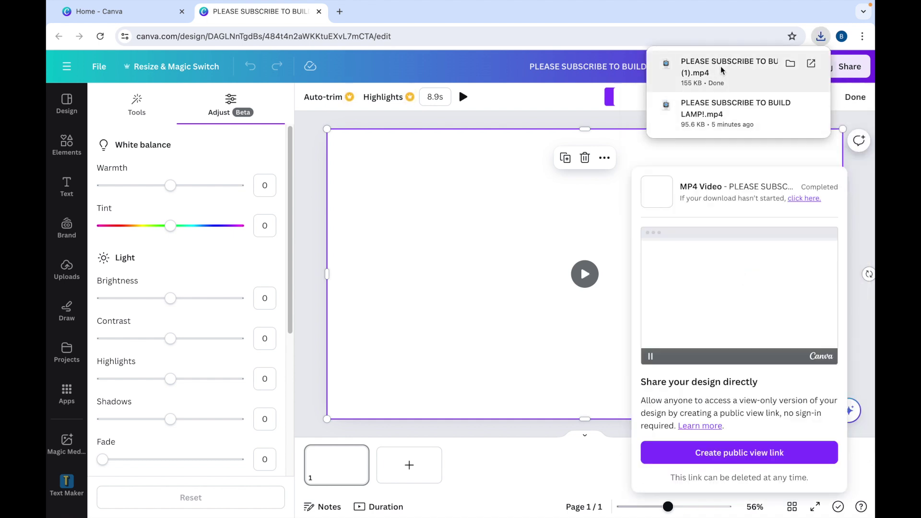